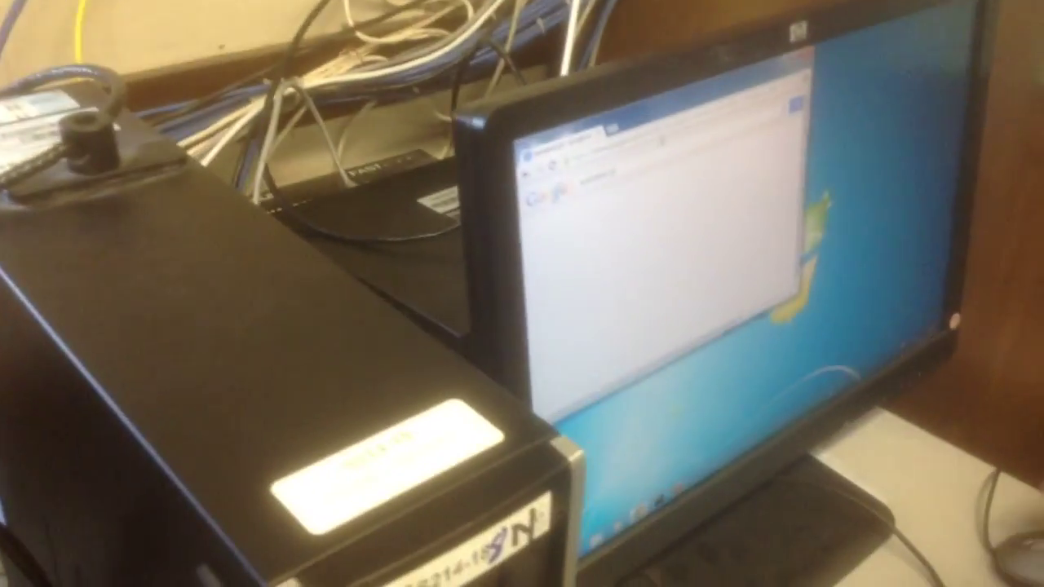
key("Return")
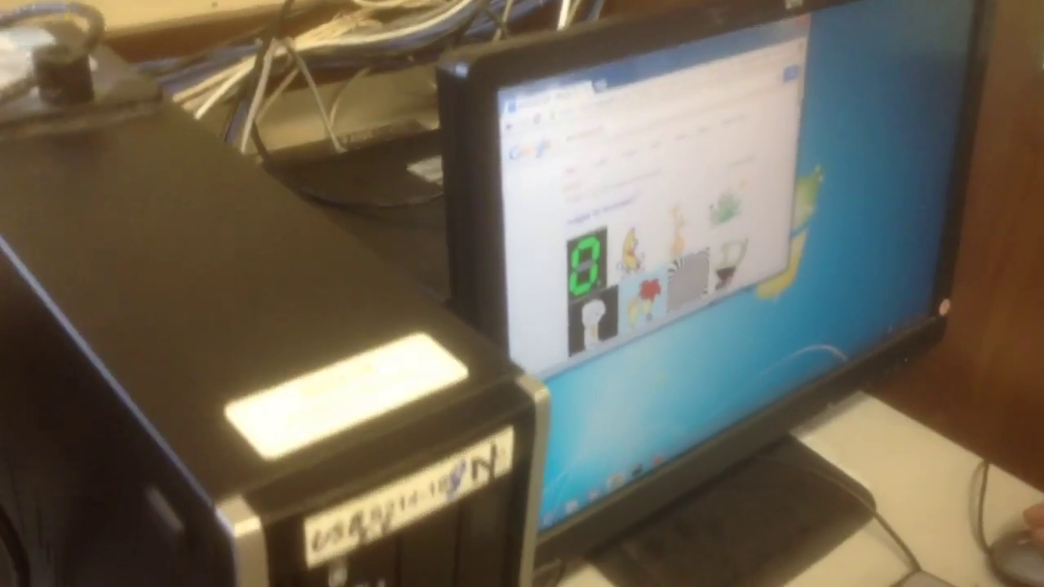